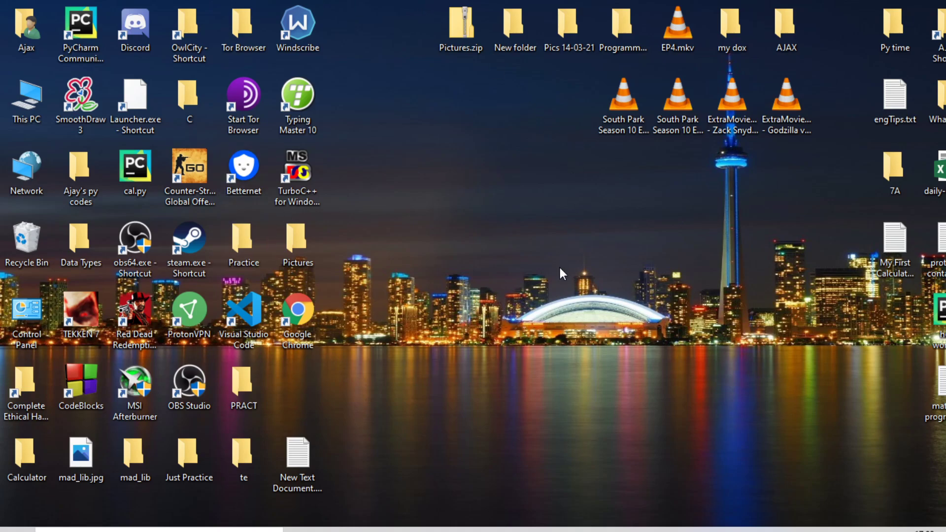
Search the web for "logic gate simulator download" in the browser and download the Logic Gate Simulator installer from SourceForge.
click(414, 530)
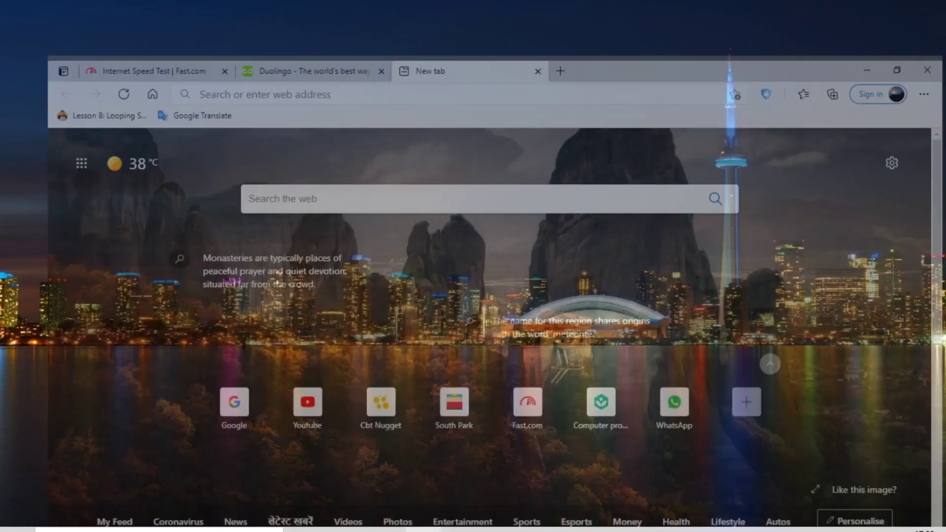
click(386, 38)
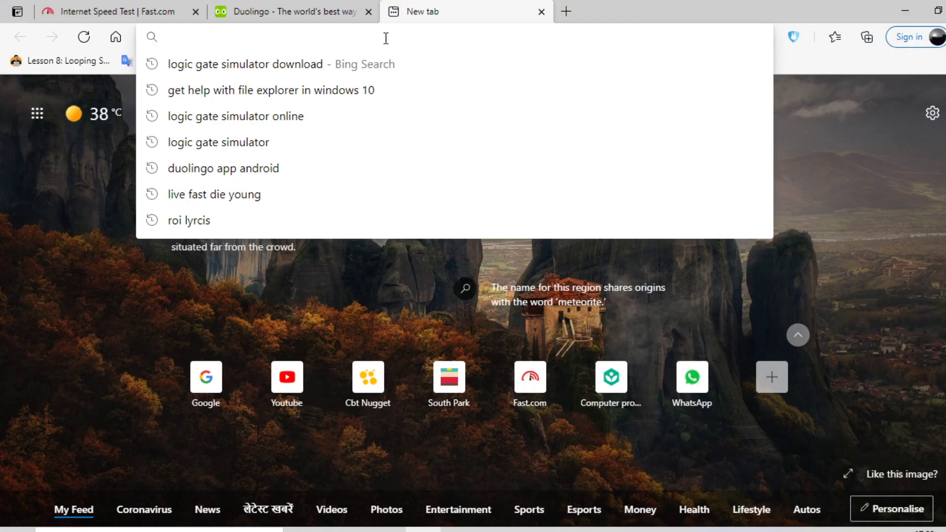
key(Down)
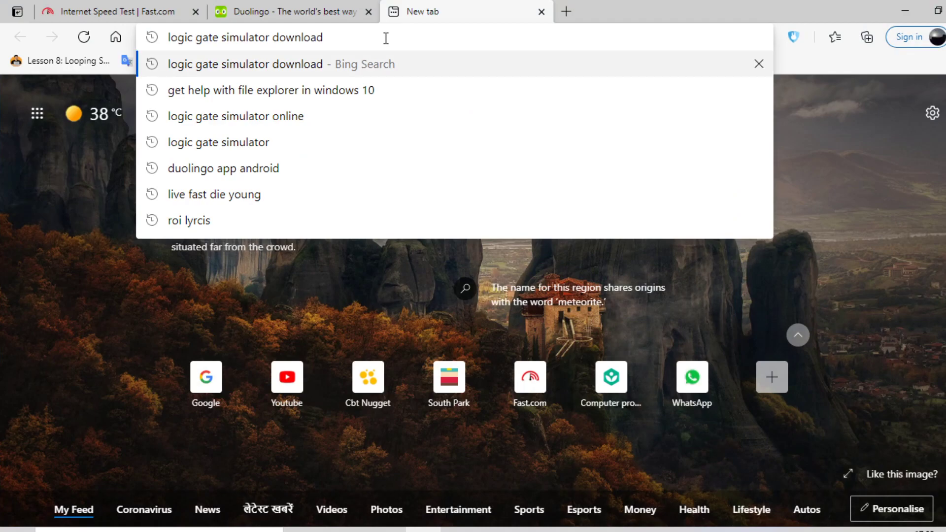
key(Return)
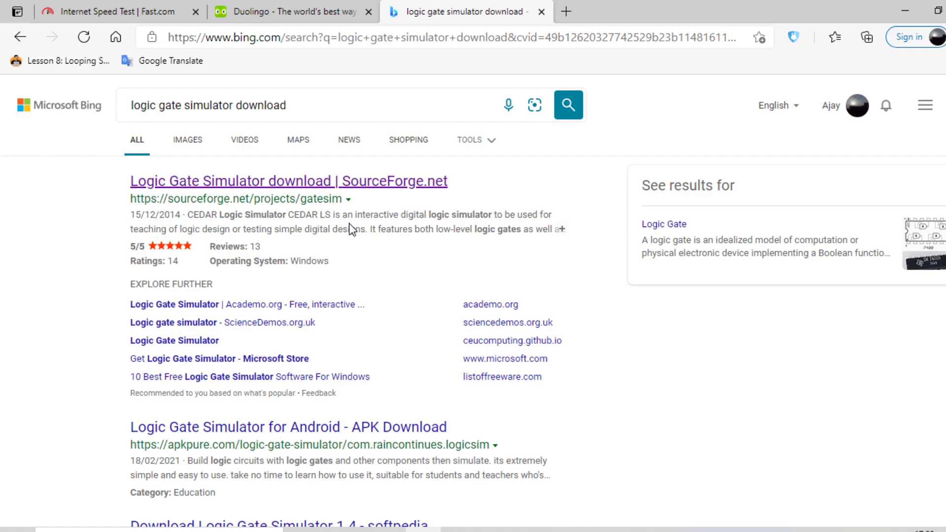
click(249, 183)
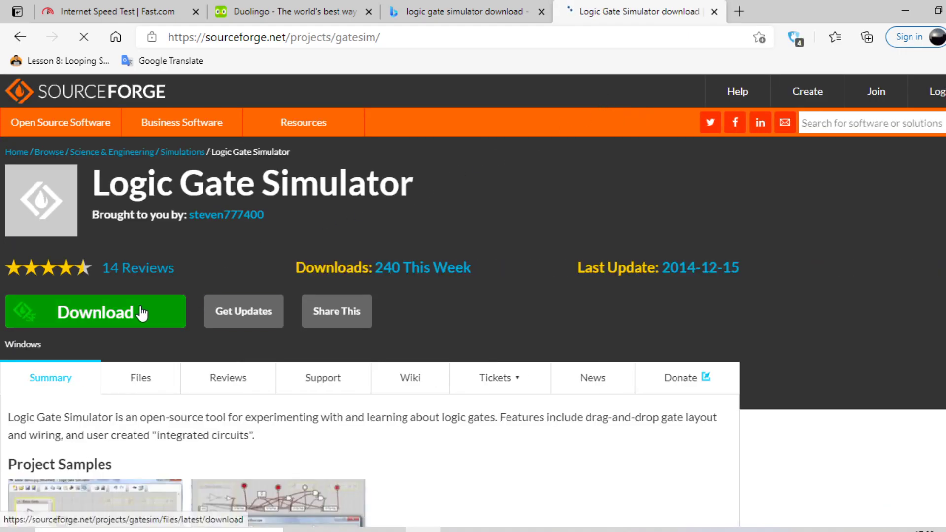
click(116, 322)
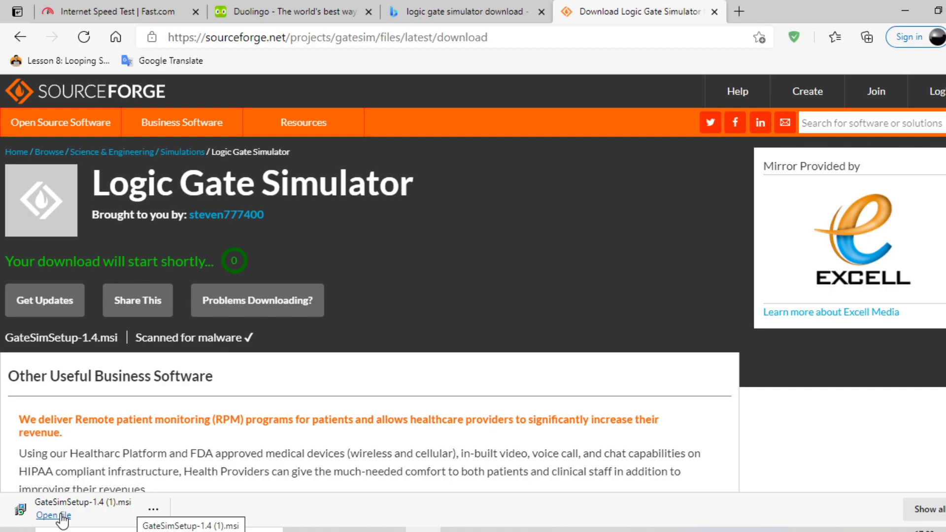
Run the downloaded GateSimSetup-1.4 installer and complete the Logic Gate Simulator setup wizard.
click(62, 515)
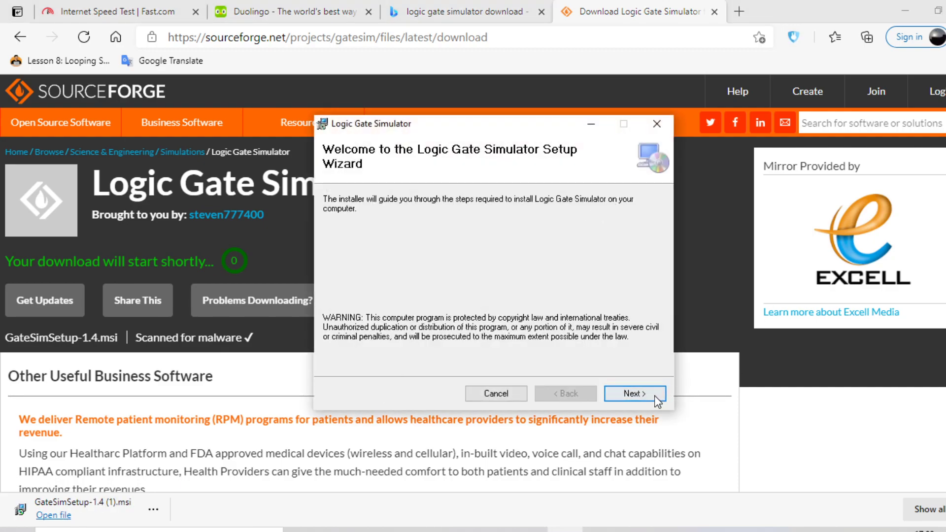
click(654, 397)
click(654, 397)
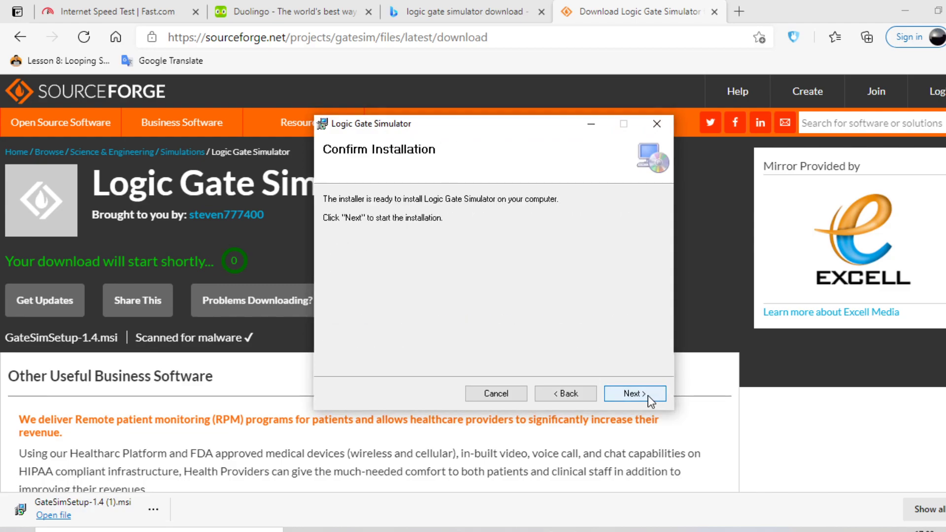
click(655, 397)
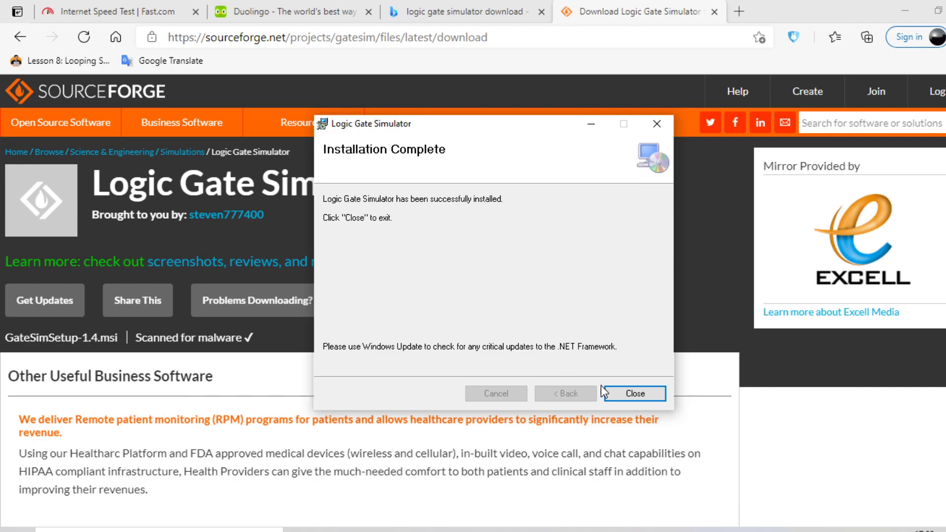
click(633, 393)
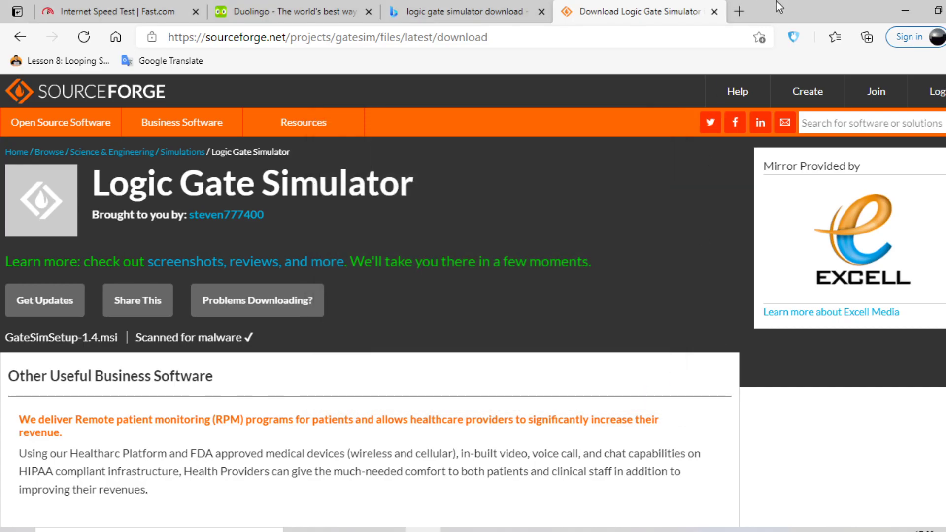
Minimize the browser to return to the desktop and refresh the desktop twice.
click(894, 8)
right_click(460, 216)
click(498, 258)
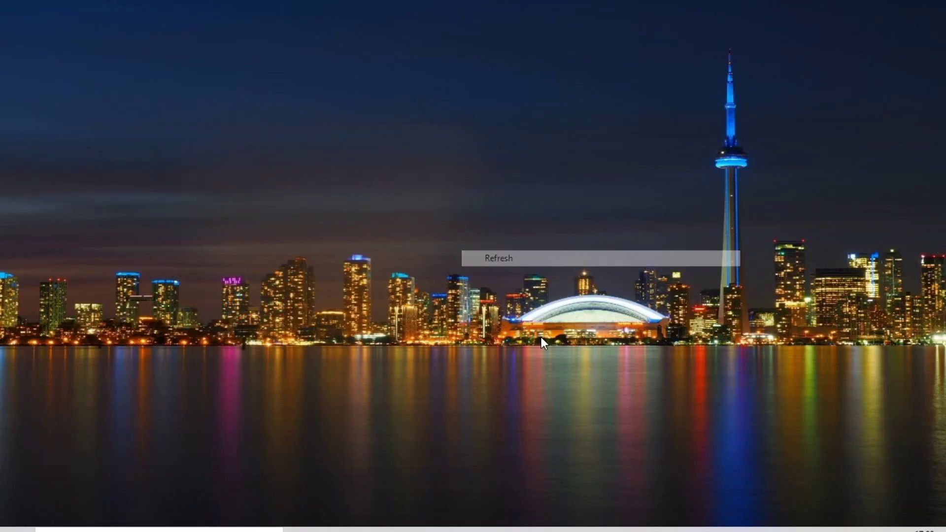
right_click(468, 214)
click(554, 254)
Find Logic Gate Simulator with Windows search and pin it to the taskbar.
key(super+s)
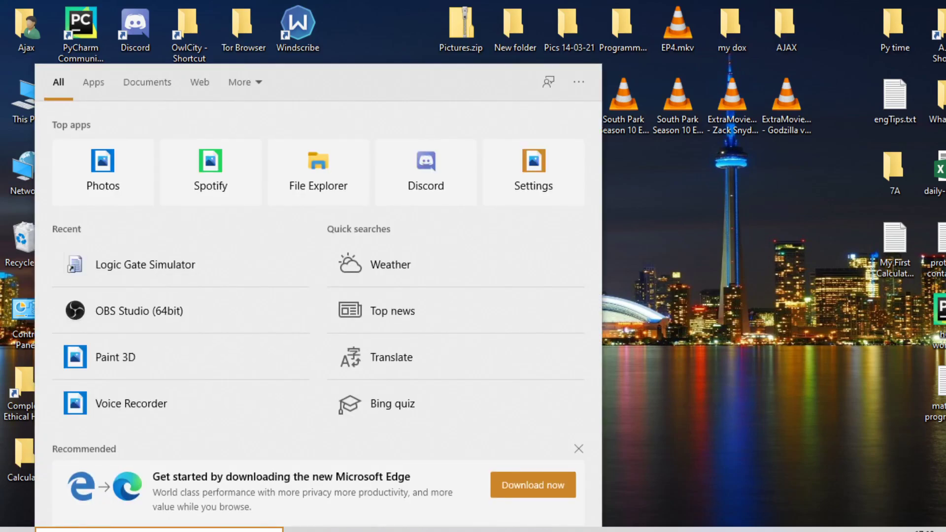
text(log)
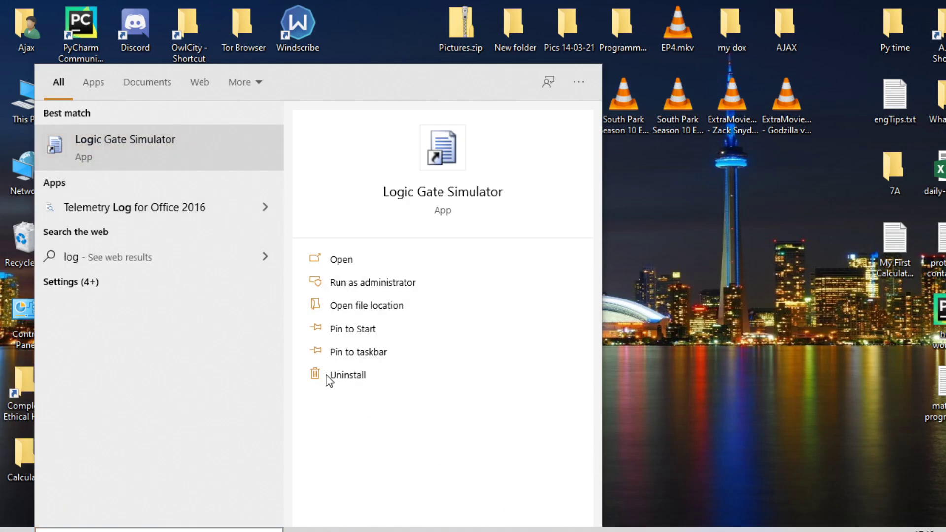
click(372, 352)
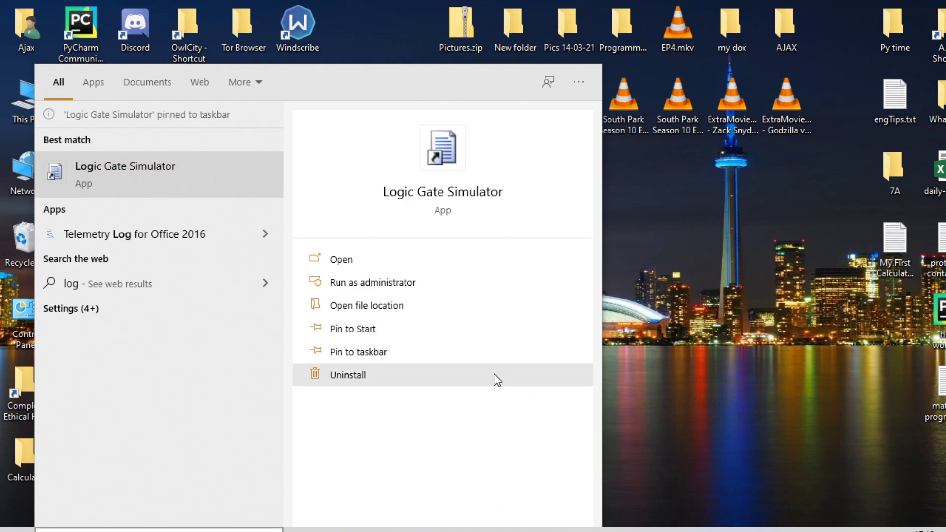
click(660, 382)
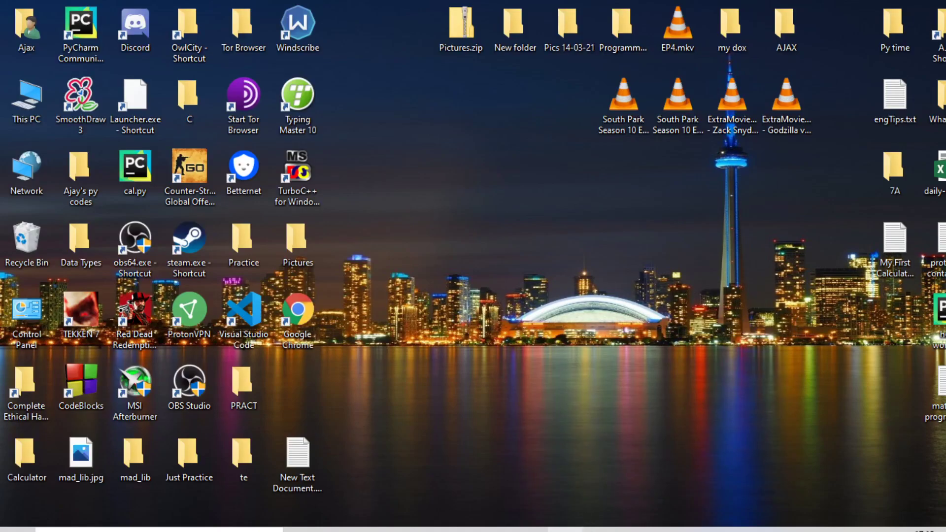
Launch Logic Gate Simulator in a maximized window and expand the Compound Gates group of the gate palette.
click(565, 529)
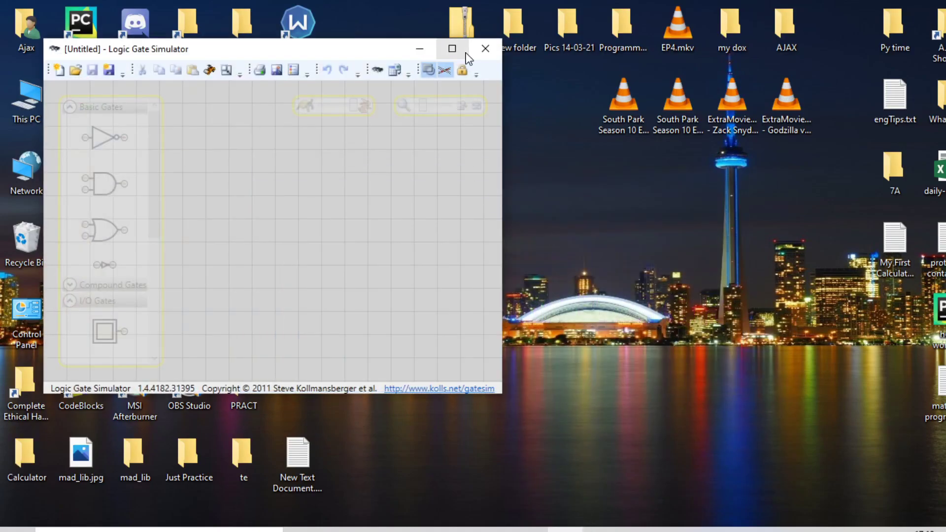
click(460, 51)
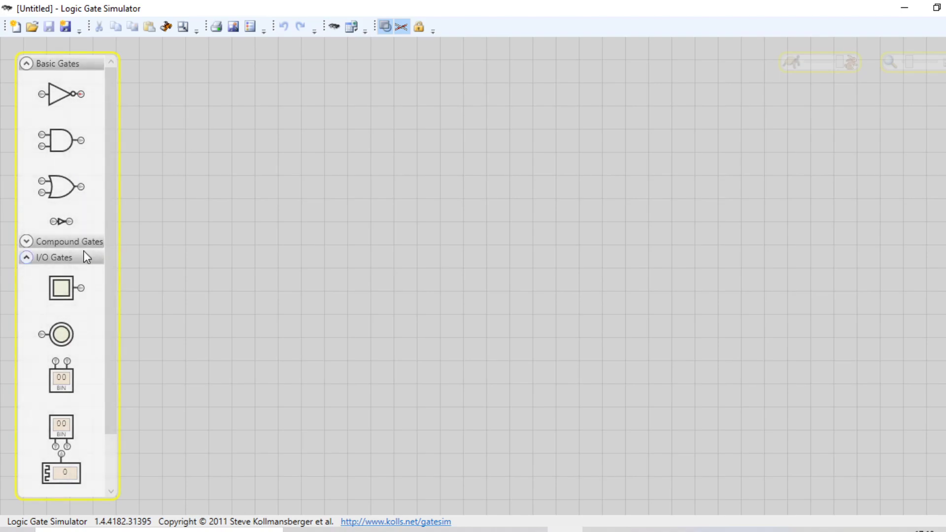
click(53, 242)
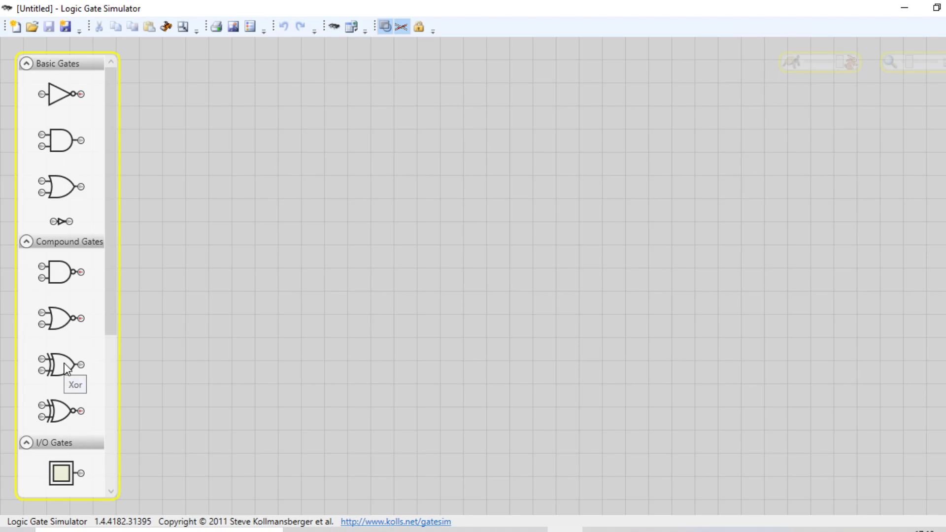
scroll(70, 385, down, 2)
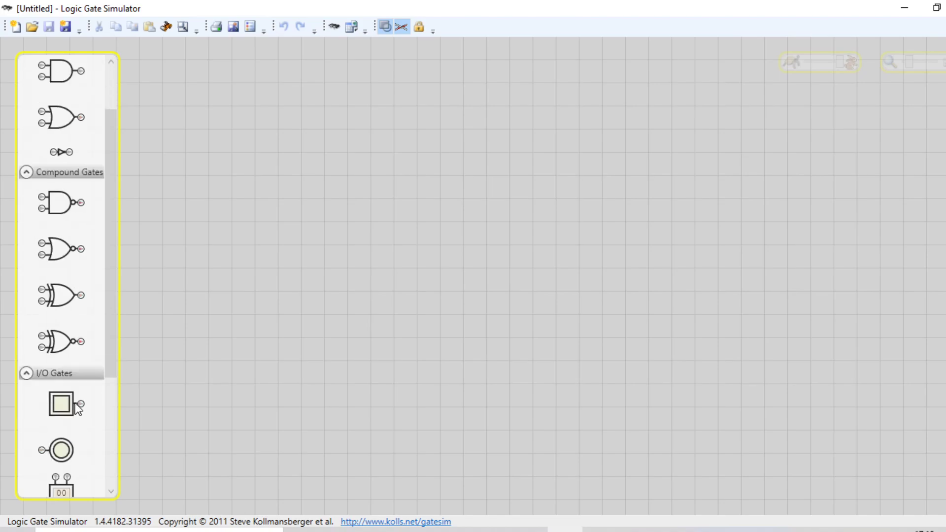
scroll(69, 246, up, 2)
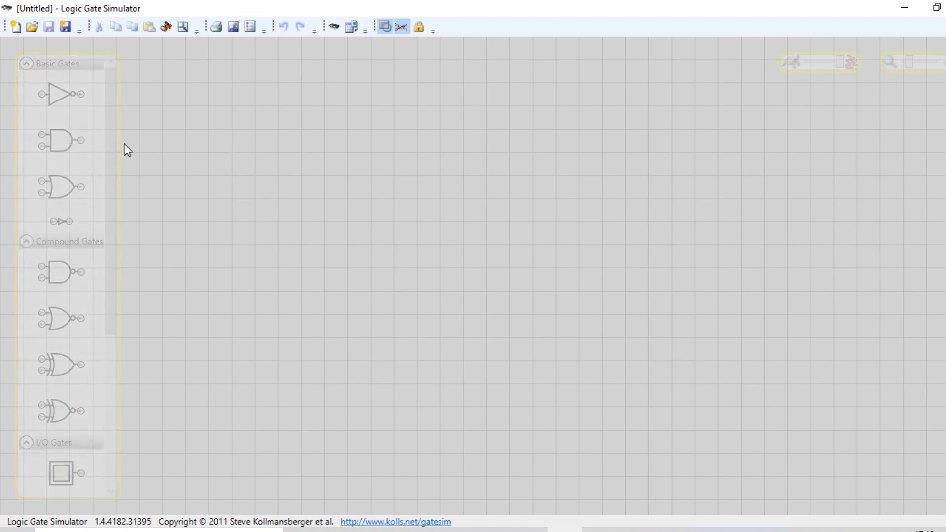
Place a NOT gate on the upper canvas with a user input before it and a user output after it.
drag(59, 102, 364, 154)
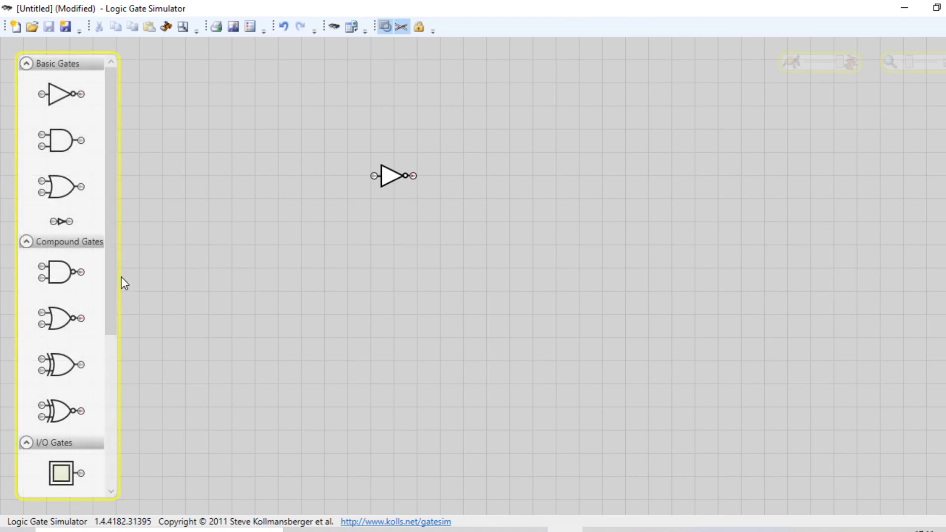
scroll(114, 388, down, 1)
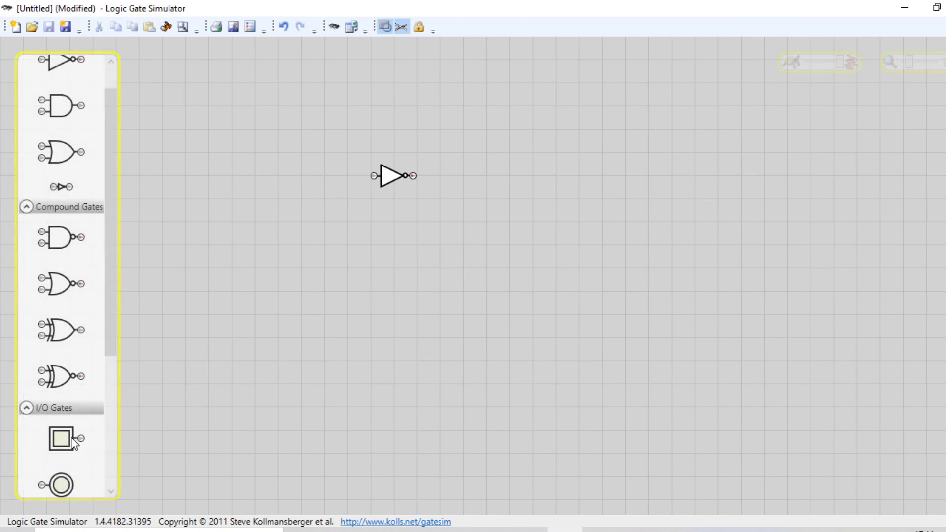
drag(60, 442, 213, 146)
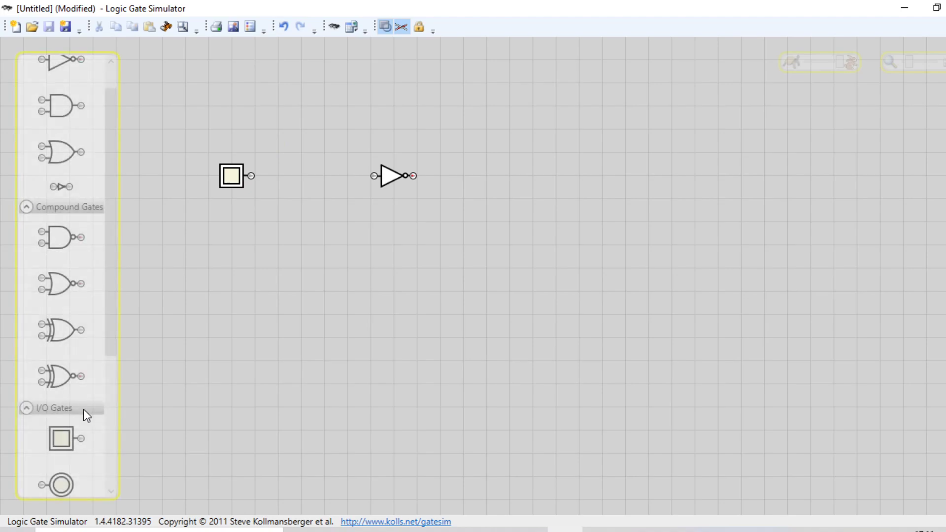
drag(60, 488, 540, 85)
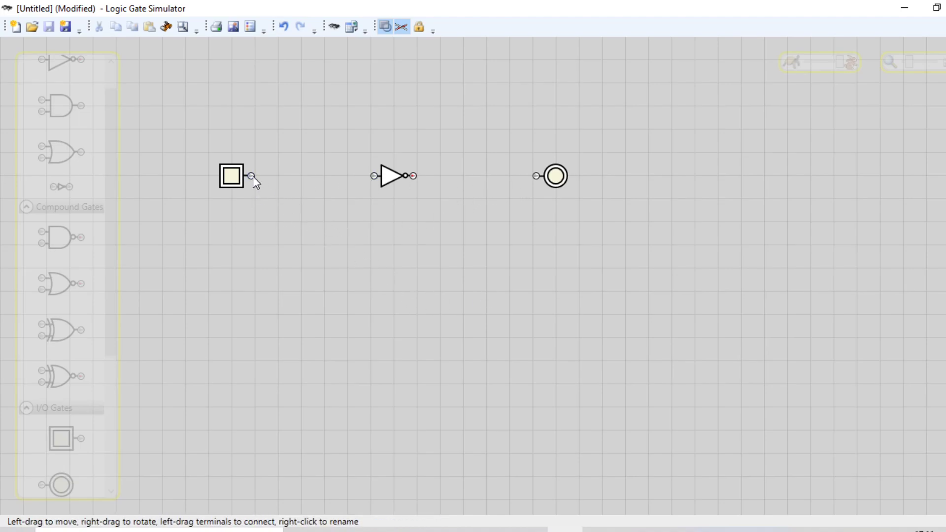
Wire the user input through the NOT gate to the user output, and switch the input on.
drag(251, 176, 374, 176)
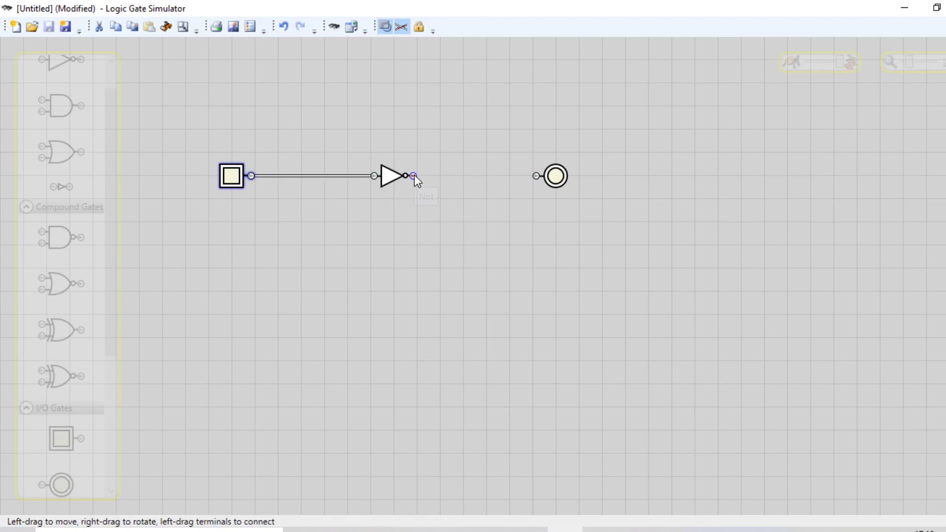
drag(414, 177, 537, 176)
click(519, 391)
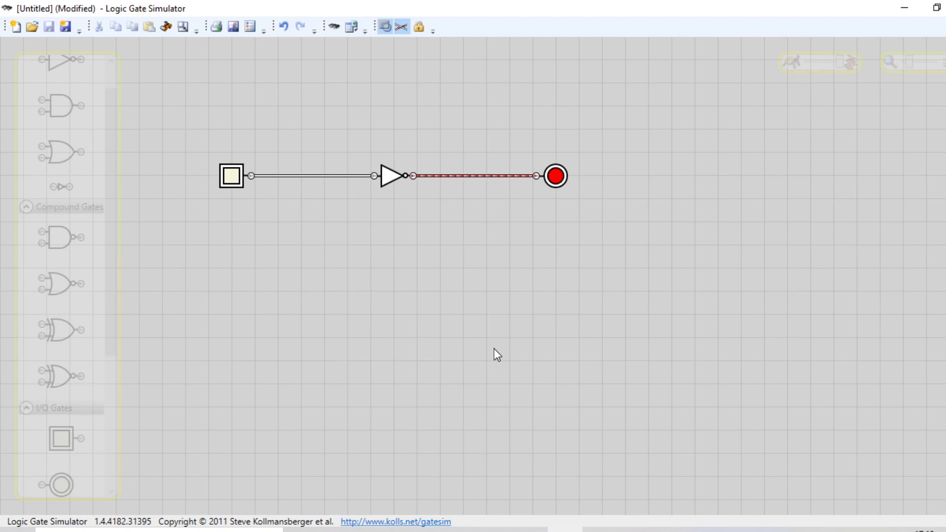
click(238, 178)
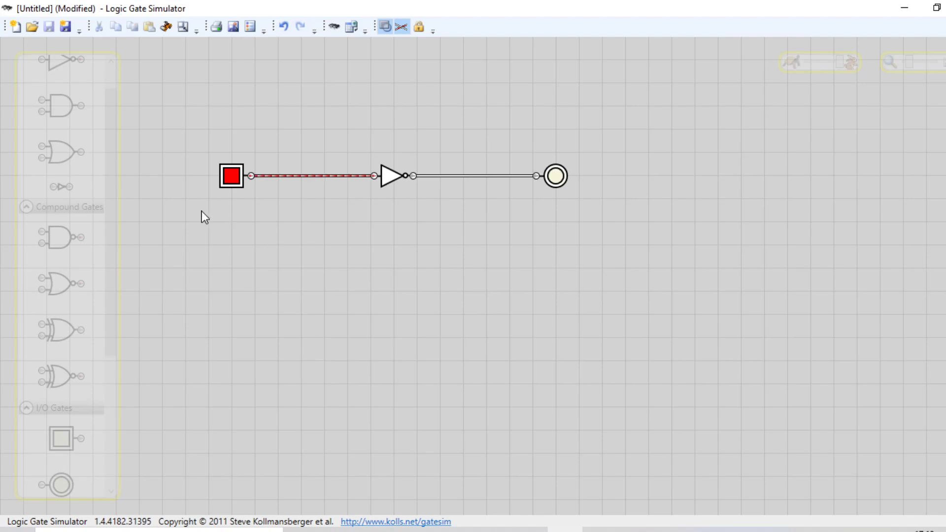
Place an AND gate below the NOT circuit with two user inputs and one user output, and wire them together.
scroll(59, 123, up, 2)
drag(67, 148, 394, 269)
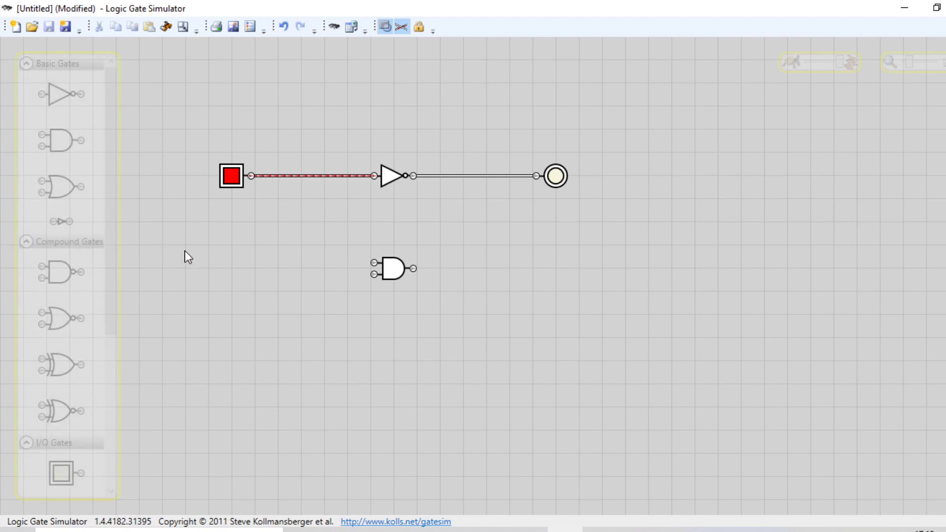
scroll(62, 375, down, 3)
drag(70, 409, 181, 224)
drag(61, 408, 182, 294)
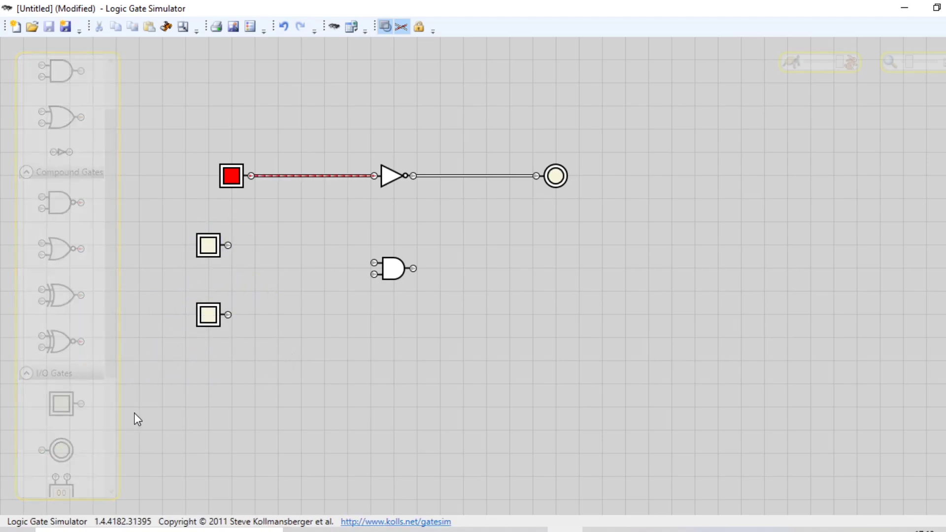
drag(61, 449, 547, 245)
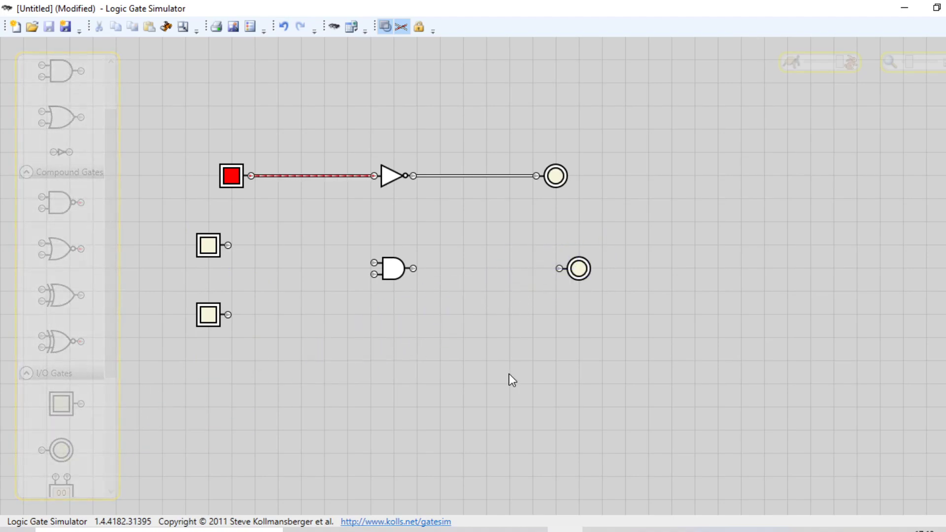
drag(229, 244, 374, 262)
drag(228, 314, 558, 270)
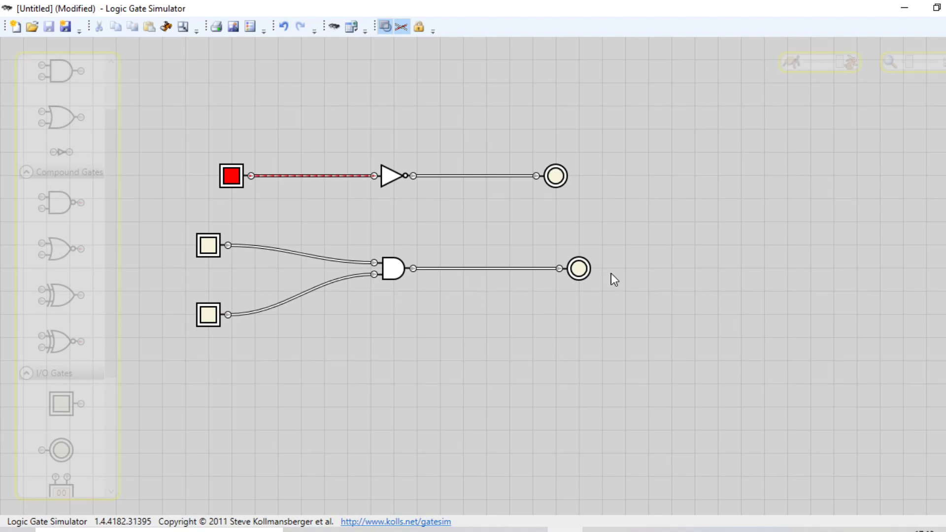
Test the AND circuit with only the upper input on, only the lower input on, and both inputs on.
click(209, 248)
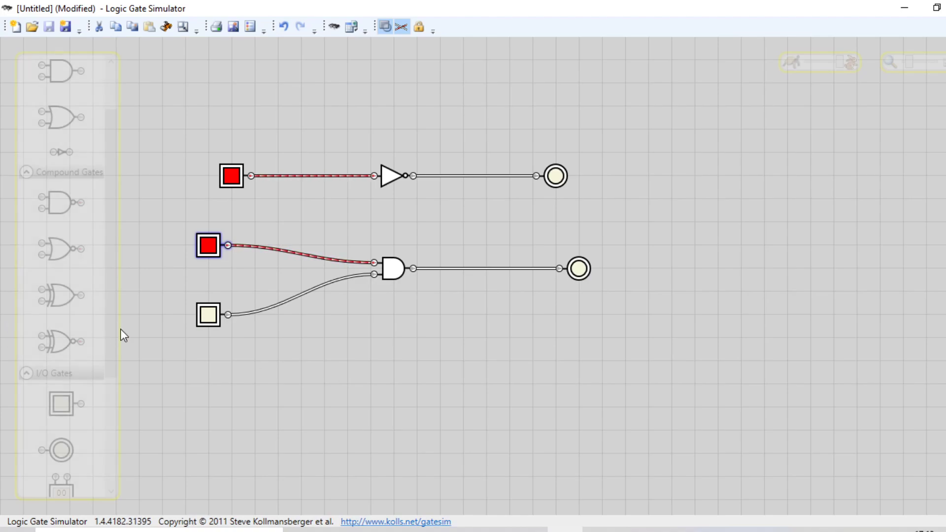
click(204, 251)
click(211, 309)
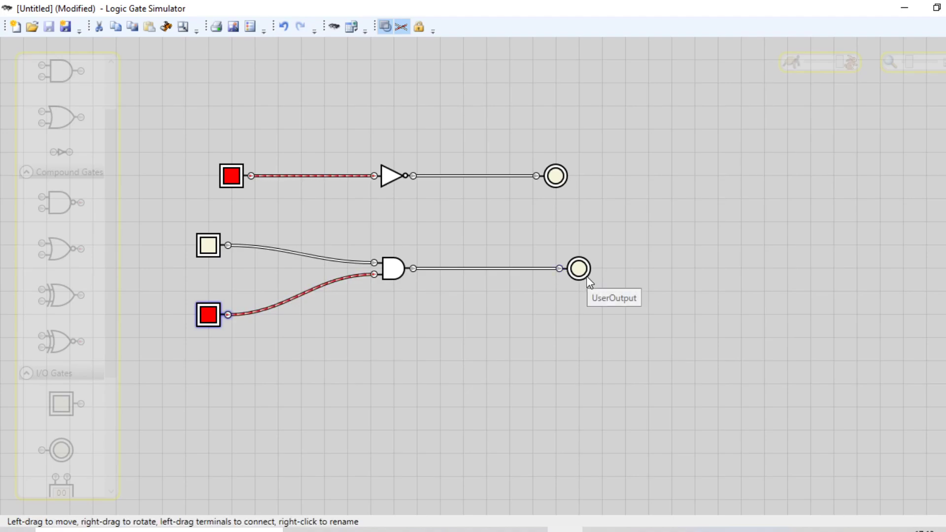
click(214, 246)
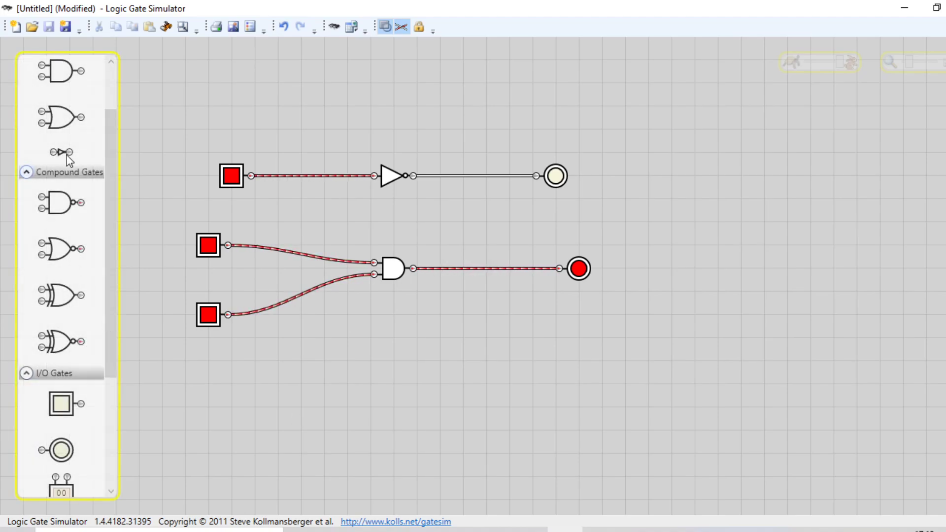
Place an OR gate below the AND circuit with two user inputs and one user output, and wire them together.
drag(74, 121, 373, 356)
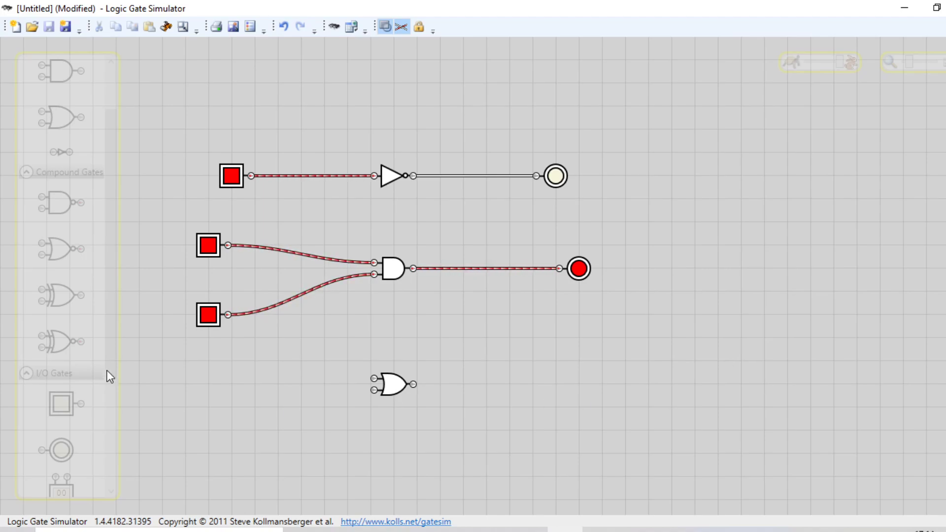
drag(58, 406, 231, 384)
drag(64, 403, 230, 410)
drag(61, 450, 597, 361)
drag(251, 384, 374, 378)
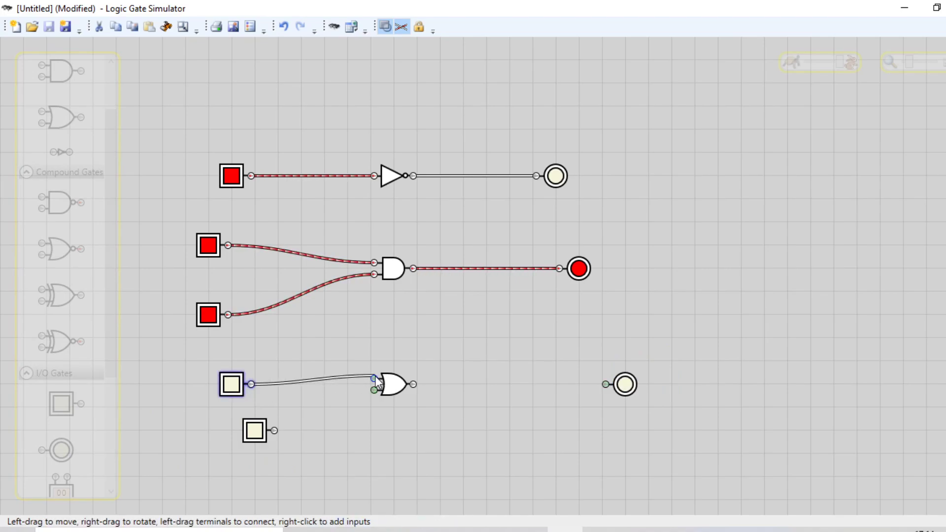
drag(274, 431, 413, 384)
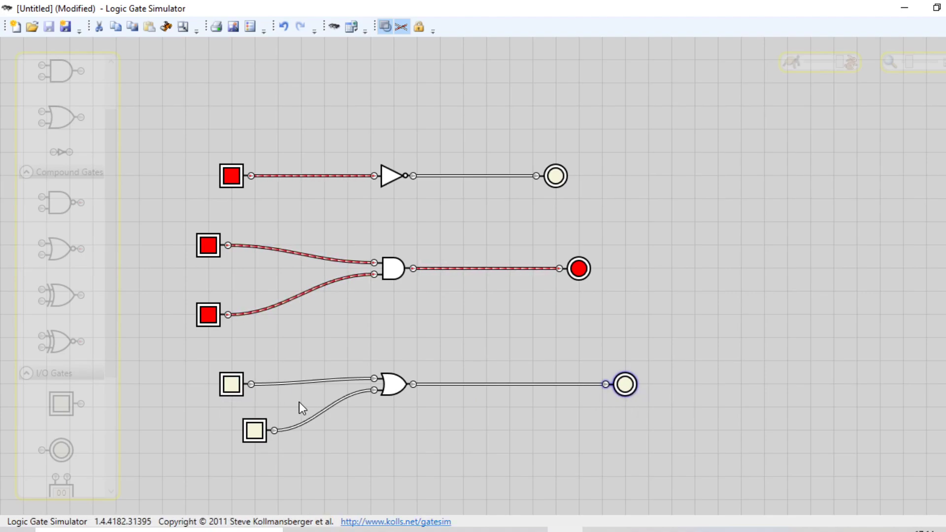
Test the OR circuit with only the upper input on, only the lower input on, and both inputs on.
click(231, 384)
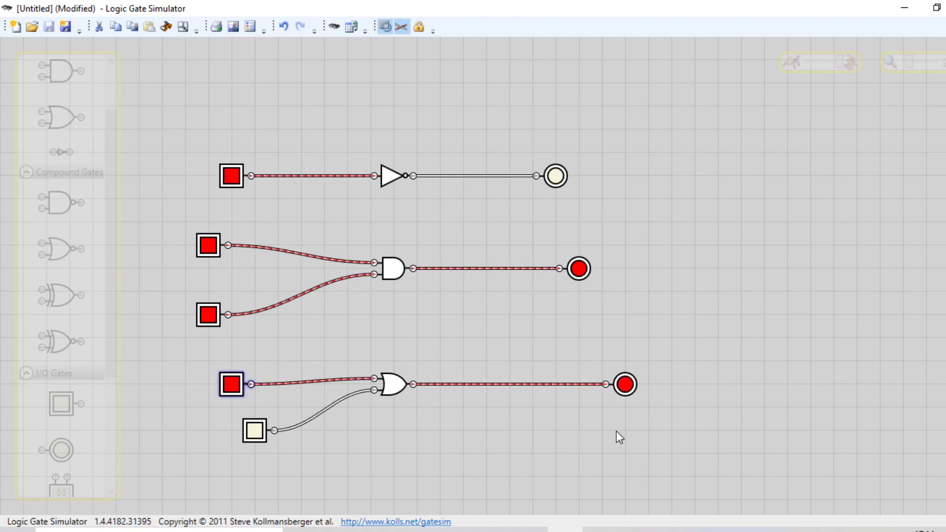
click(231, 383)
click(255, 430)
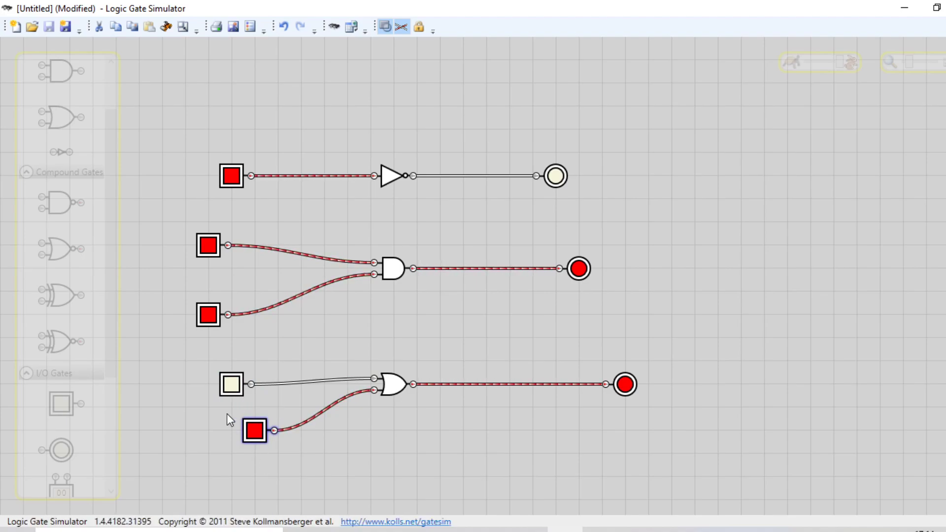
click(236, 385)
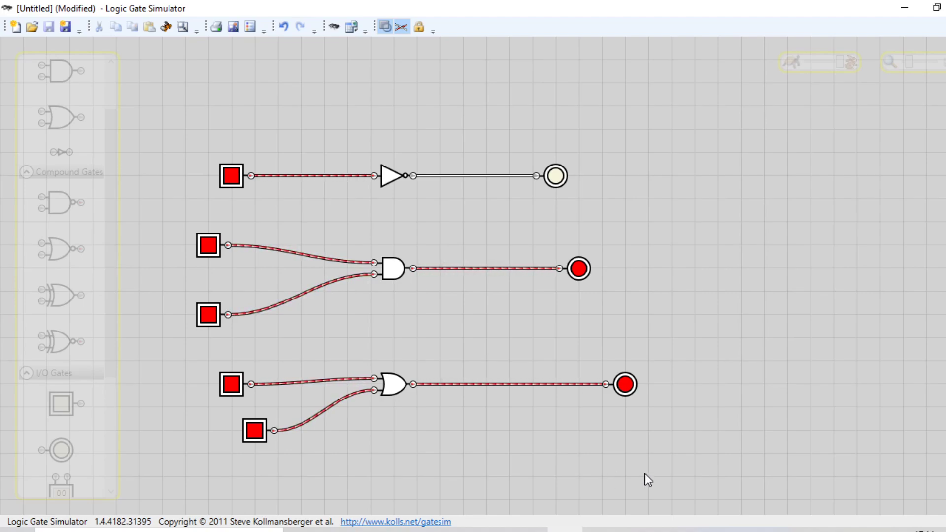
mouse_move(459, 530)
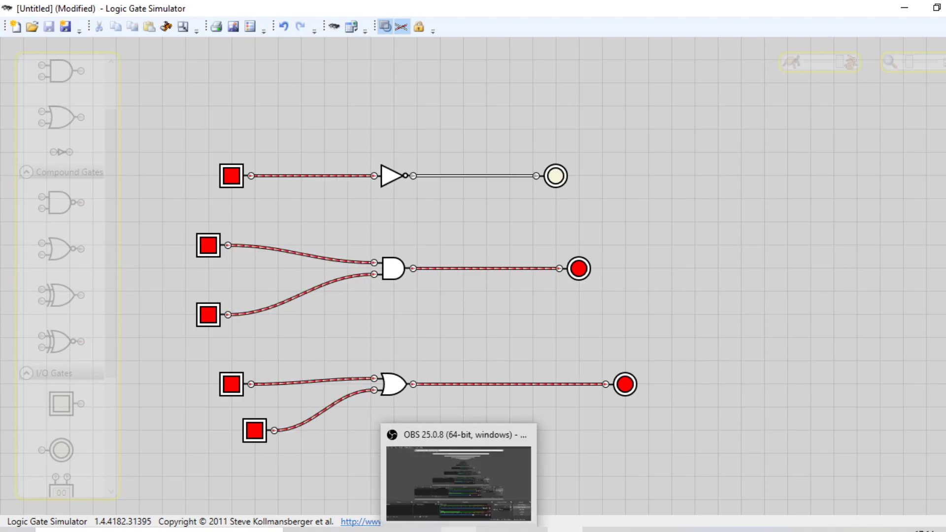